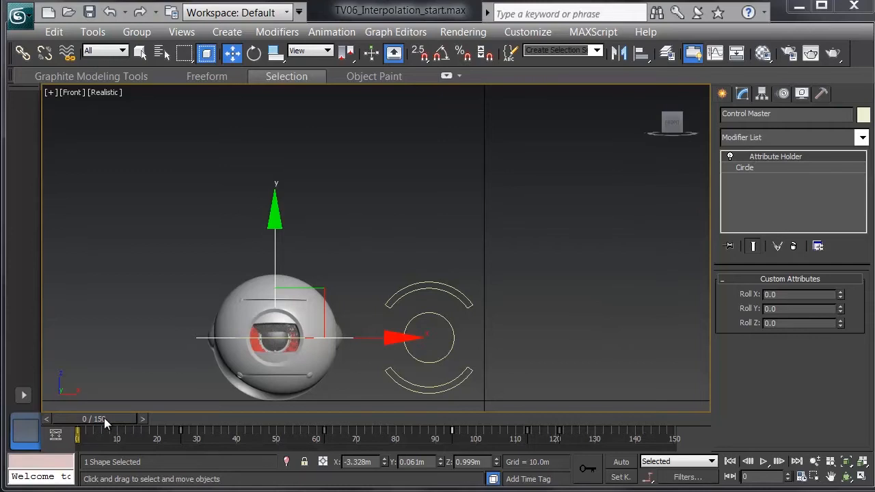
- Scrub the animation to frame 141, look over the key options on the timeline, and clear the selection
{"action": "left_click_drag", "start_coordinate": [104, 418], "coordinate": [639, 435]}
{"action": "key", "text": "w"}
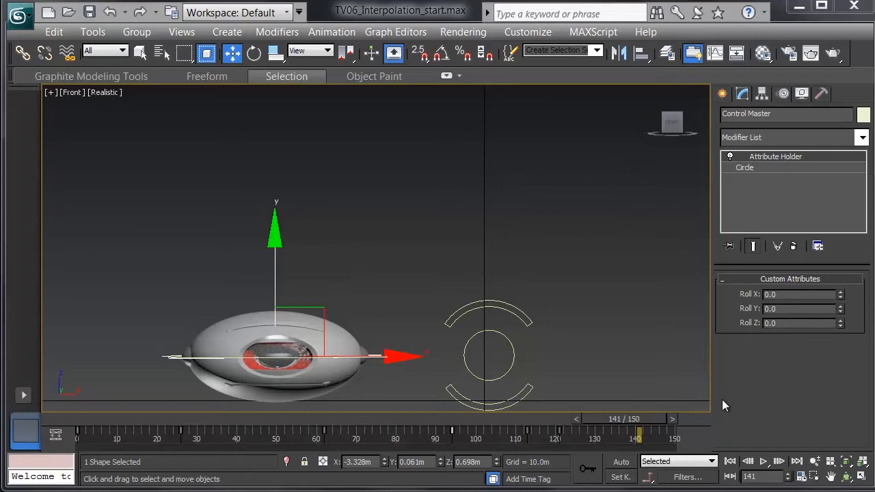
{"action": "right_click", "coordinate": [575, 428]}
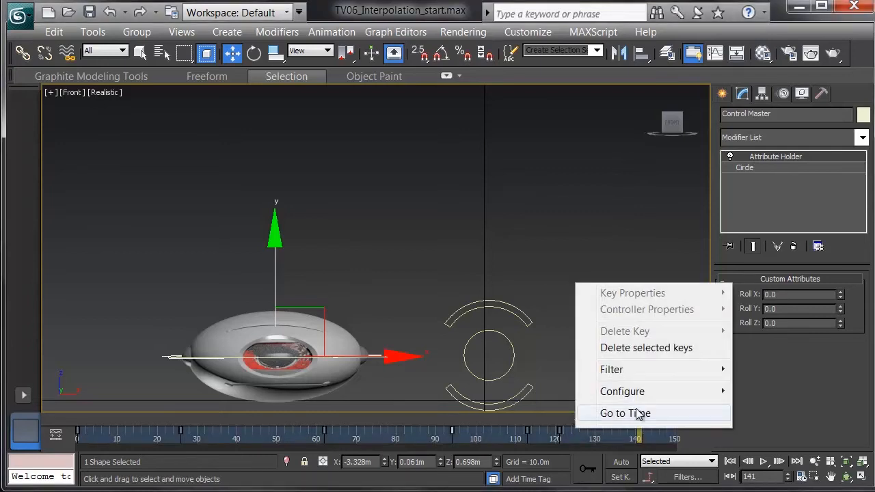
{"action": "mouse_move", "coordinate": [668, 370]}
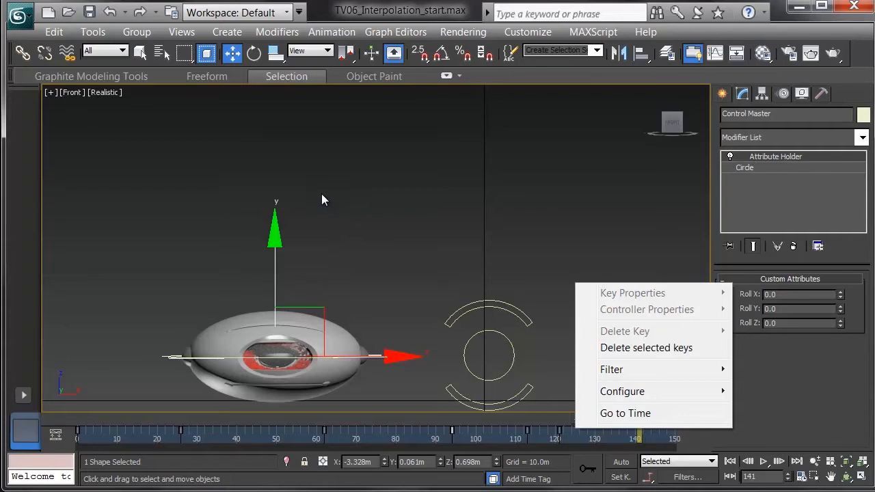
{"action": "left_click", "coordinate": [214, 259]}
{"action": "left_click", "coordinate": [214, 263]}
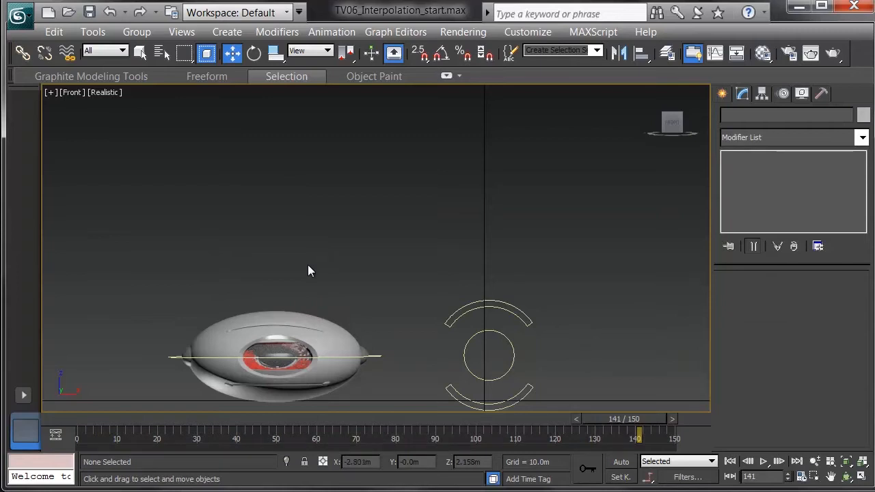
- Open the Mini Curve Editor, select the Control Master ring around the ball, and enlarge the curve area
{"action": "left_click", "coordinate": [56, 437]}
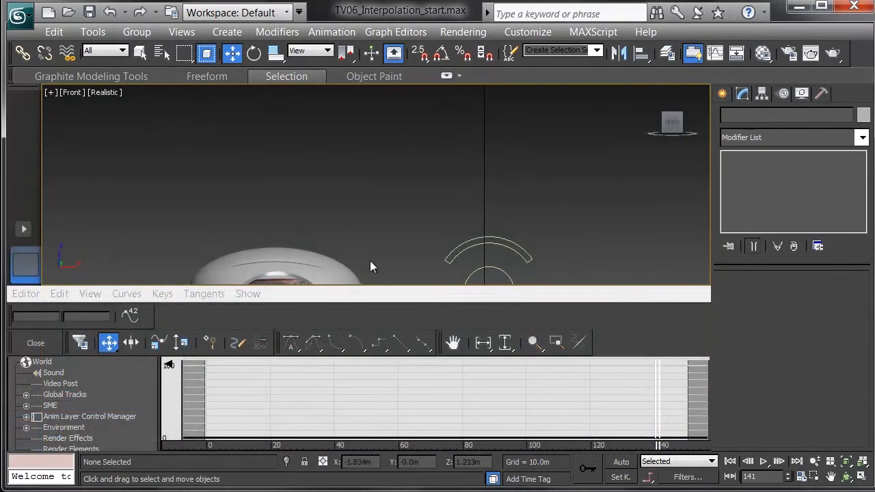
{"action": "middle_click_drag", "start_coordinate": [370, 243], "coordinate": [368, 170]}
{"action": "left_click", "coordinate": [374, 209]}
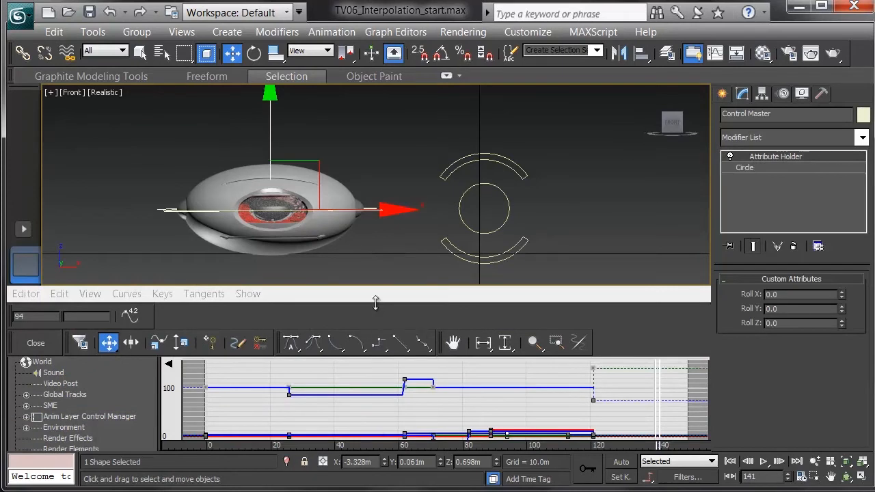
{"action": "left_click_drag", "start_coordinate": [375, 303], "coordinate": [387, 239]}
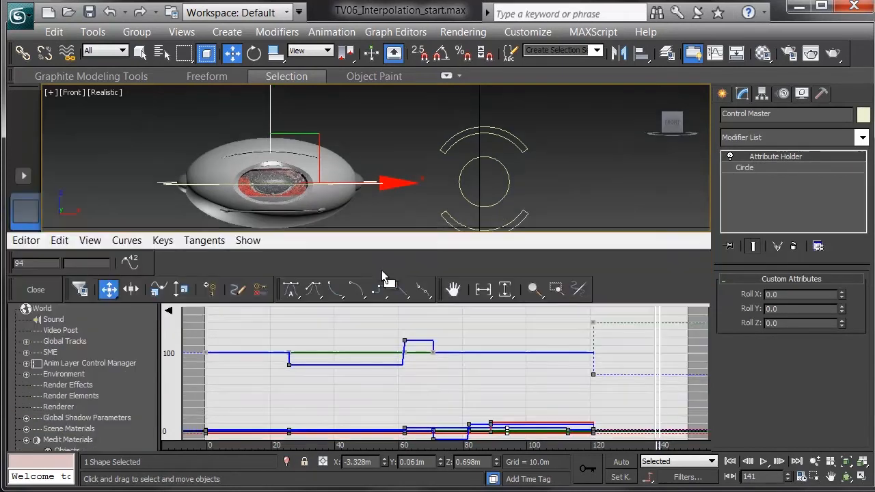
{"action": "middle_click_drag", "start_coordinate": [415, 375], "coordinate": [438, 370]}
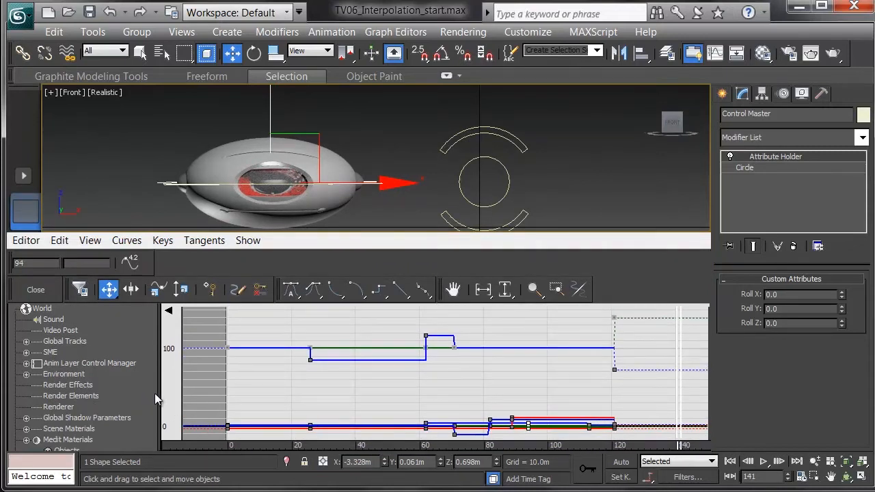
- Isolate the Control Master's Z Position curve and set all its keys to Linear tangents
{"action": "left_click_drag", "start_coordinate": [154, 393], "coordinate": [153, 252]}
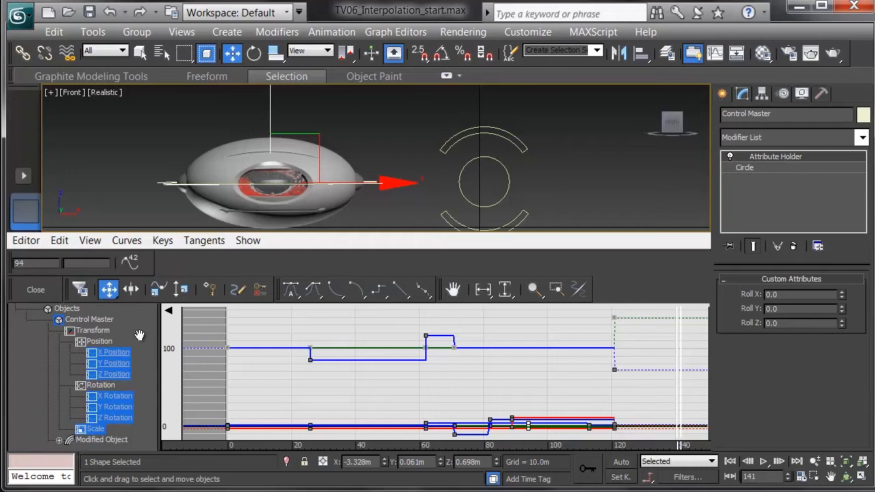
{"action": "left_click", "coordinate": [121, 375]}
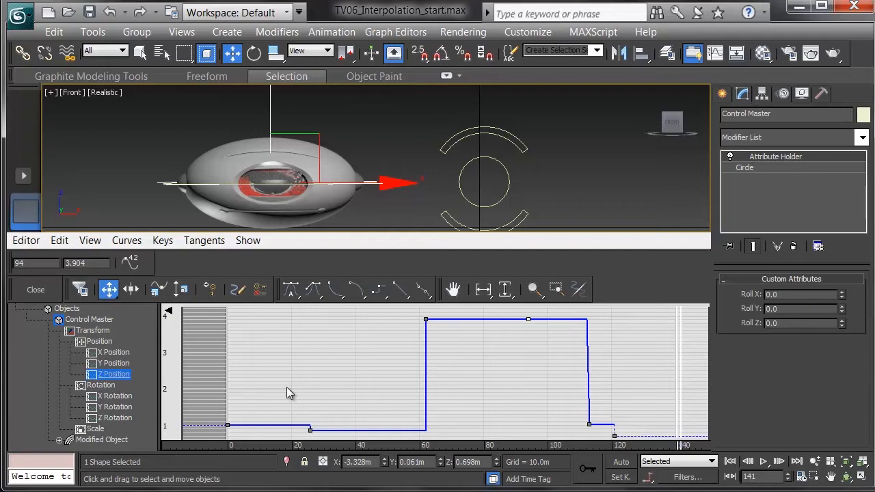
{"action": "left_click", "coordinate": [530, 319]}
{"action": "left_click", "coordinate": [635, 437]}
{"action": "left_click", "coordinate": [400, 289]}
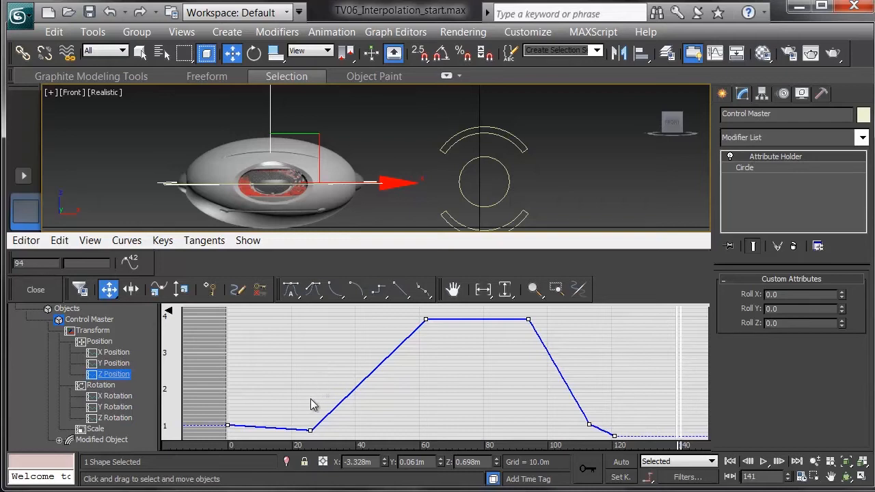
- Set the Z Position keys at frames 26, 62 and 94 to Slow tangents and the frame 113 key to Fast
{"action": "left_click_drag", "start_coordinate": [300, 421], "coordinate": [330, 439]}
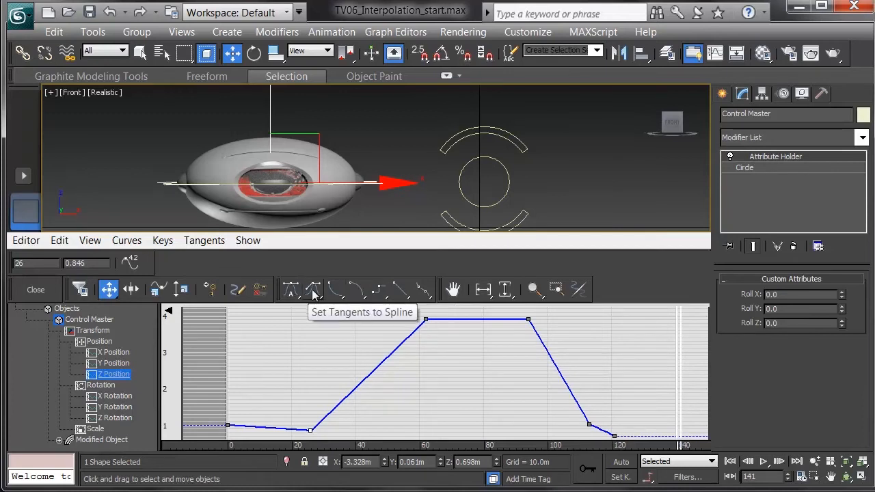
{"action": "left_click", "coordinate": [357, 291]}
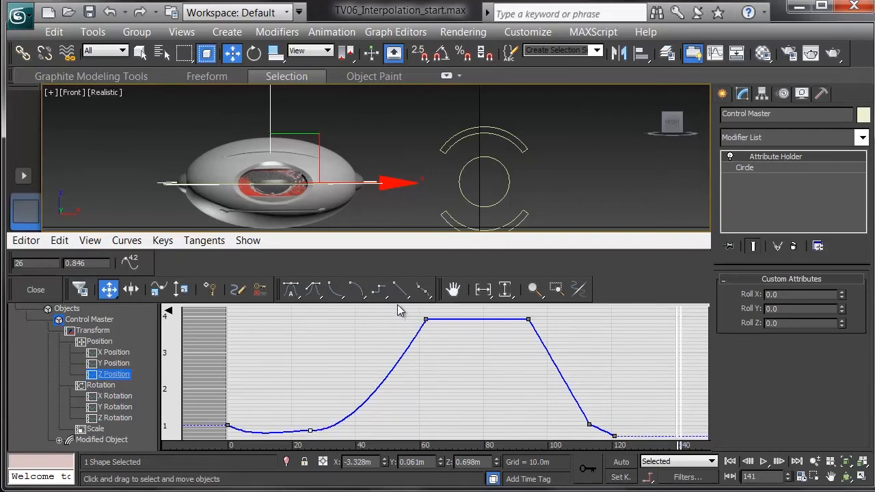
{"action": "left_click_drag", "start_coordinate": [401, 308], "coordinate": [445, 345]}
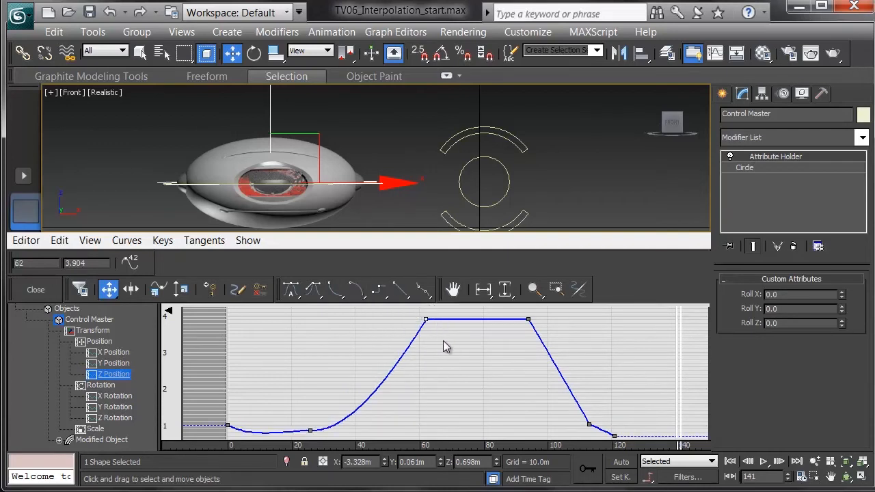
{"action": "left_click", "coordinate": [356, 292]}
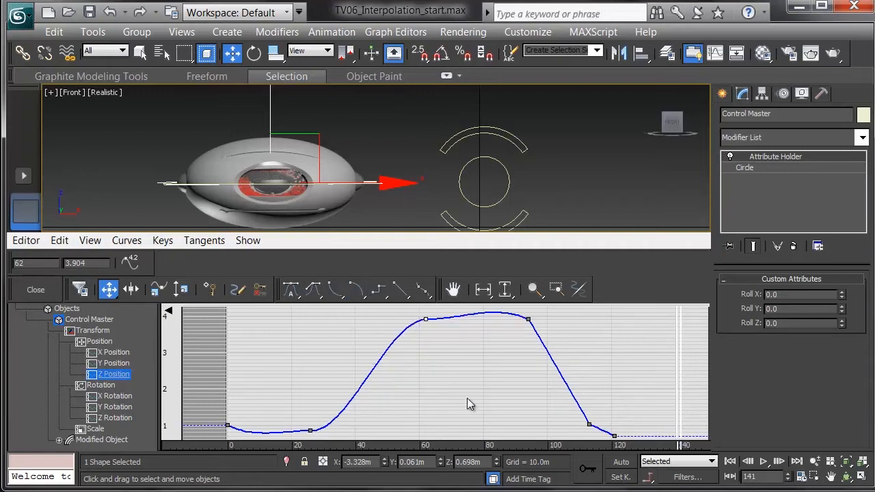
{"action": "left_click_drag", "start_coordinate": [507, 336], "coordinate": [562, 306]}
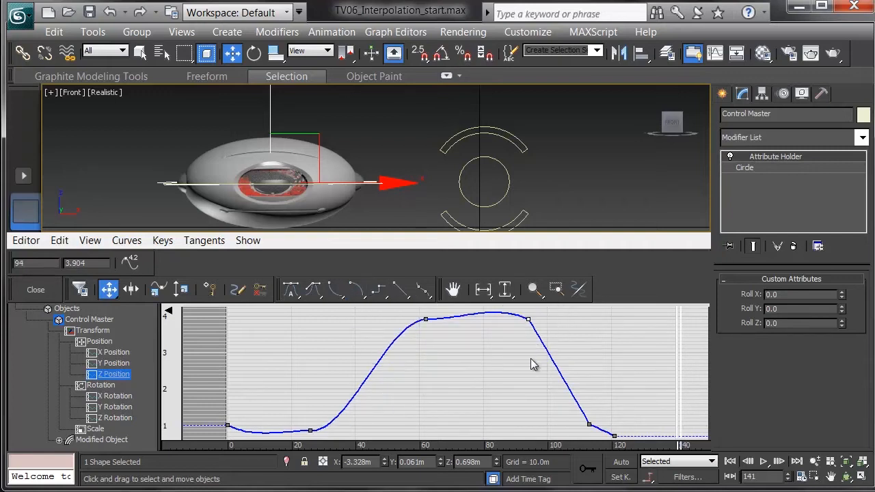
{"action": "left_click", "coordinate": [355, 291]}
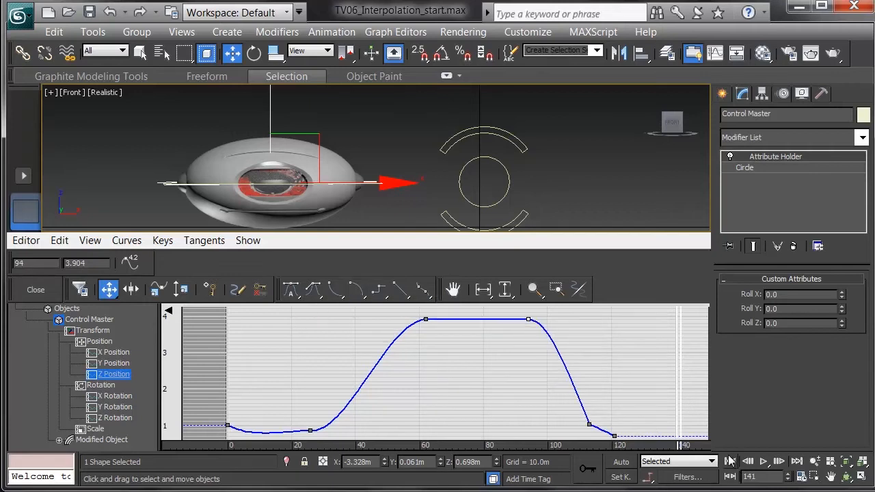
{"action": "left_click_drag", "start_coordinate": [568, 414], "coordinate": [615, 443]}
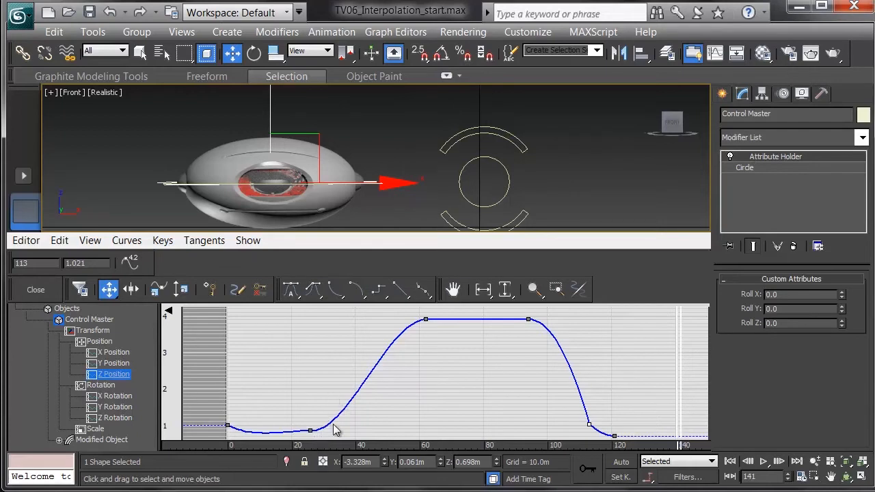
- Set the Z Position key at frame 26 to Spline tangents and pull its outgoing handle steeply upward for a quick take-off
{"action": "middle_click_drag", "start_coordinate": [377, 406], "coordinate": [398, 378]}
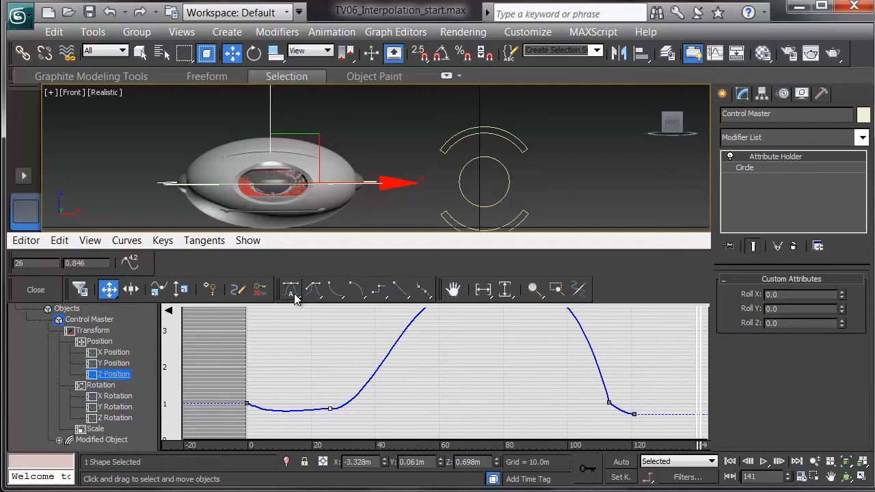
{"action": "left_click", "coordinate": [319, 290]}
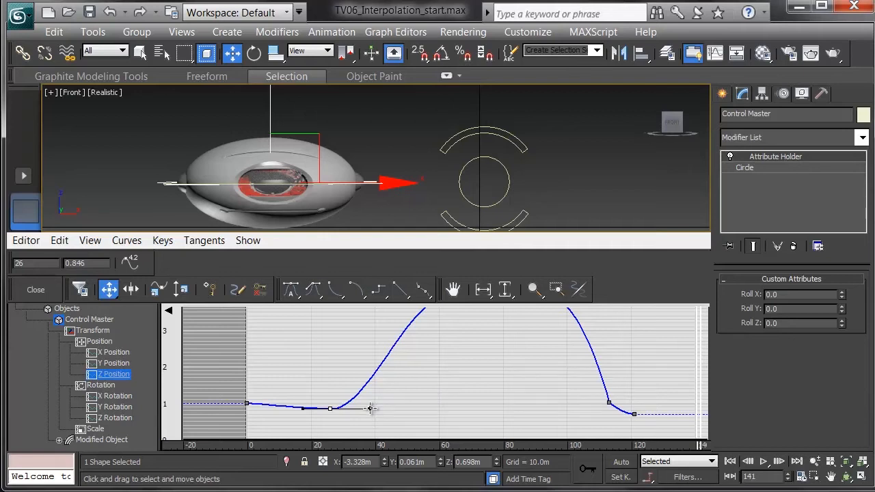
{"action": "left_click_drag", "start_coordinate": [370, 408], "coordinate": [355, 322]}
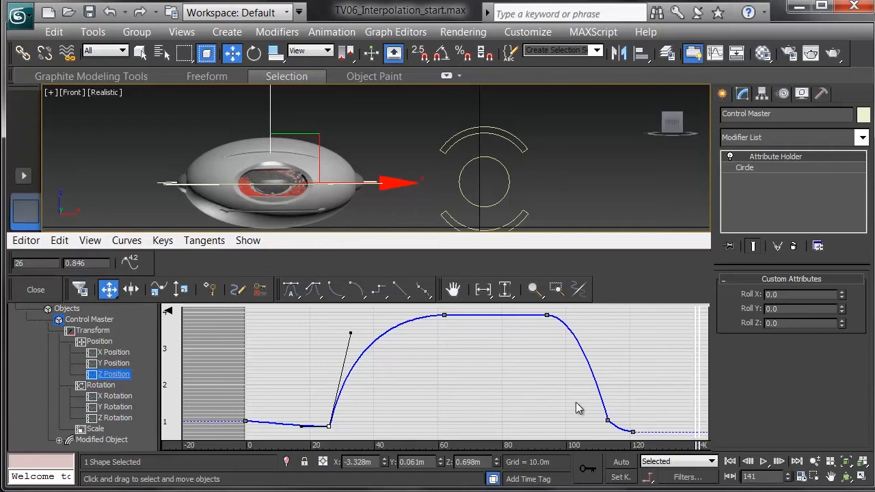
- Set the Z Position key at frame 113 to Spline tangents and raise its incoming handle vertically above the key
{"action": "left_click_drag", "start_coordinate": [578, 408], "coordinate": [624, 435]}
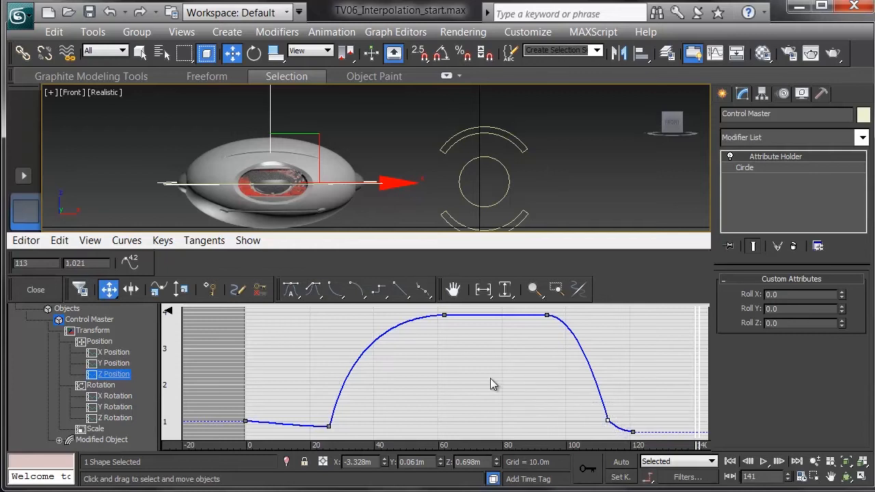
{"action": "left_click", "coordinate": [313, 290]}
{"action": "left_click_drag", "start_coordinate": [588, 353], "coordinate": [629, 415]}
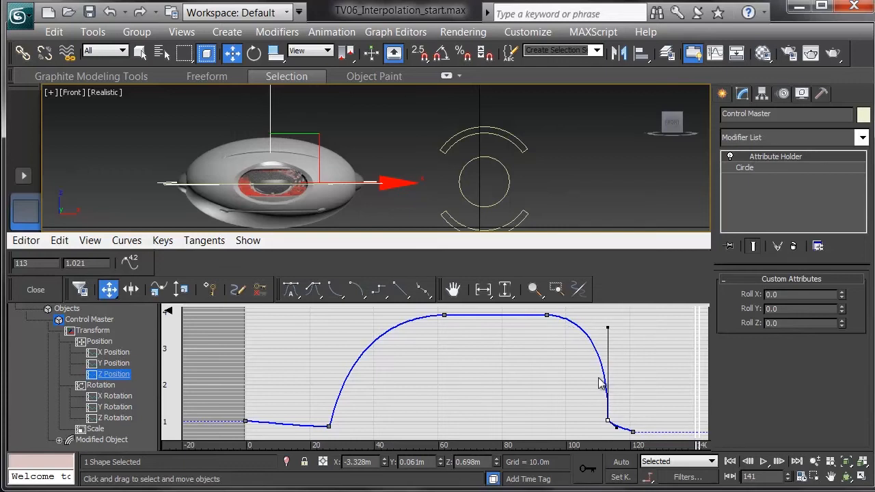
- Close the Mini Curve Editor and play the jump animation from frame 0 in an angled orthographic view
{"action": "left_click", "coordinate": [35, 289]}
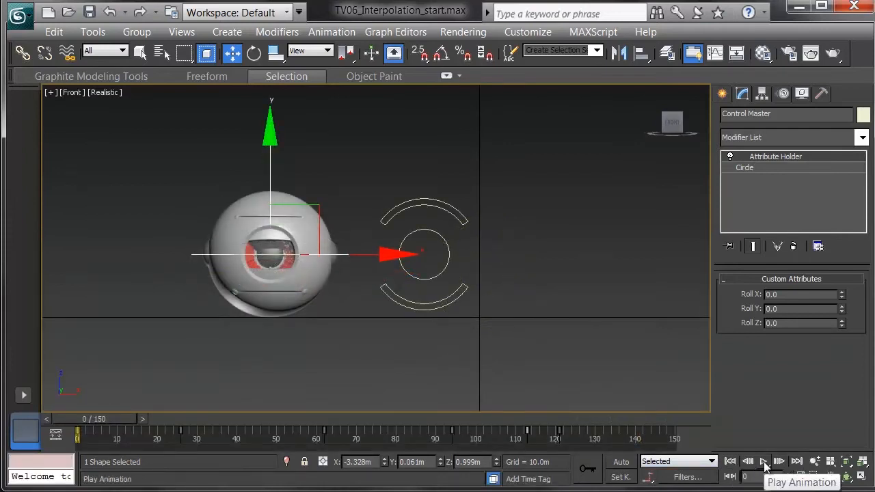
{"action": "middle_click_drag", "start_coordinate": [511, 199], "coordinate": [471, 310], "text": "alt"}
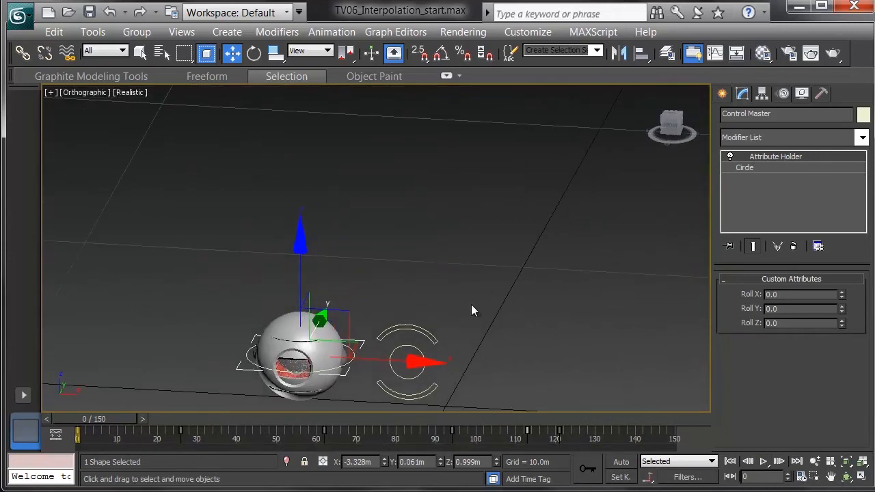
{"action": "left_click", "coordinate": [764, 462]}
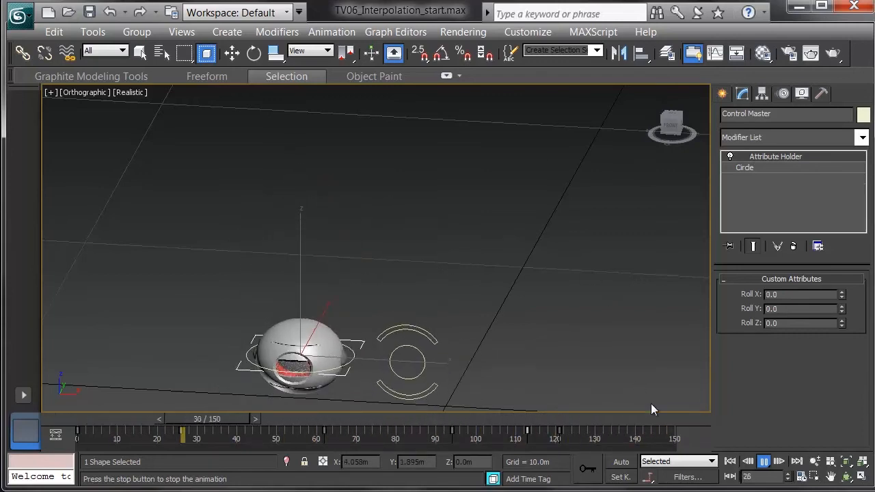
{"action": "key", "text": "/"}
{"action": "key", "text": "w"}
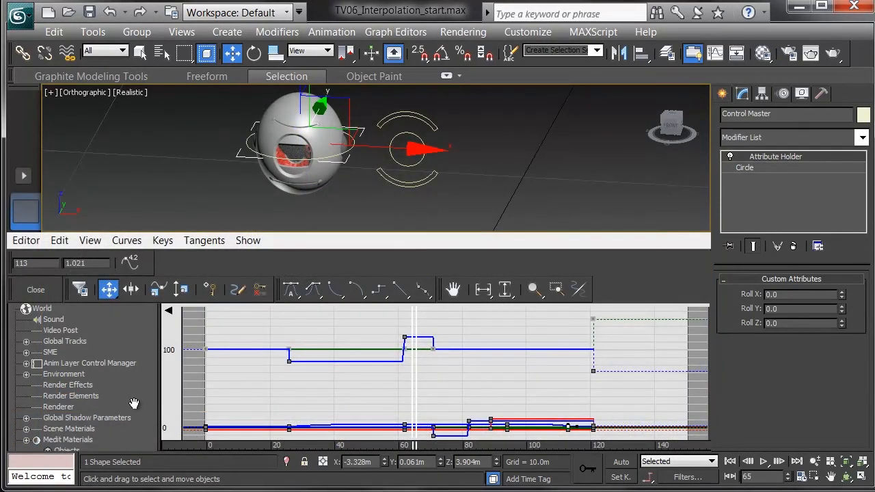
- Isolate the Control Master's Scale curve in the Mini Curve Editor and set its frame 26 key to Linear tangents
{"action": "scroll", "coordinate": [134, 404], "scroll_direction": "down", "scroll_amount": 6}
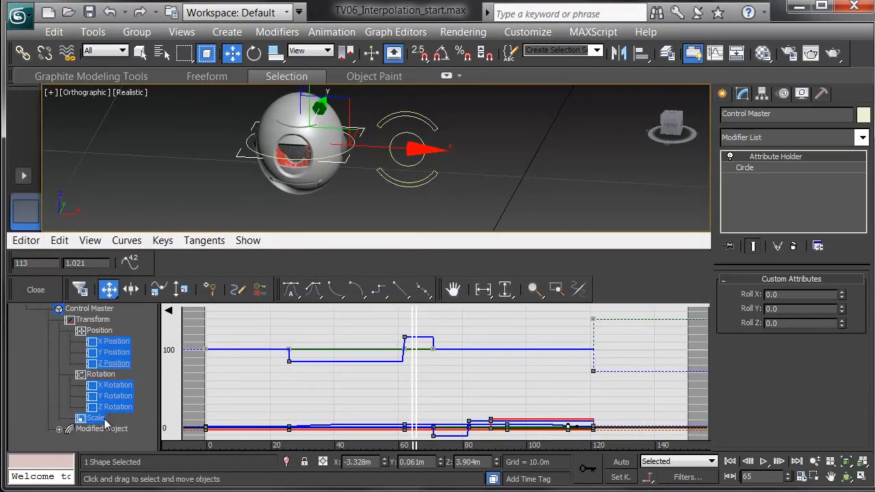
{"action": "left_click", "coordinate": [99, 419]}
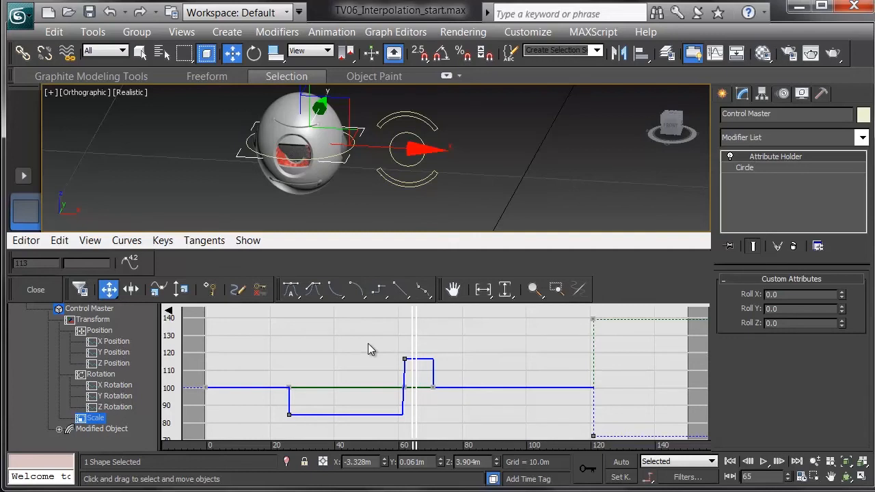
{"action": "left_click_drag", "start_coordinate": [283, 398], "coordinate": [325, 430]}
{"action": "middle_click_drag", "start_coordinate": [453, 402], "coordinate": [491, 395]}
{"action": "scroll", "coordinate": [453, 399], "scroll_direction": "up", "scroll_amount": 3}
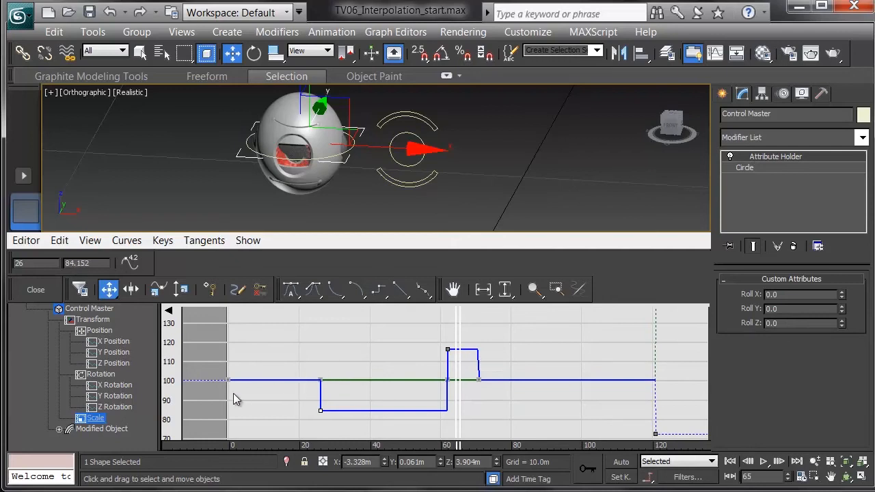
{"action": "left_click", "coordinate": [400, 291]}
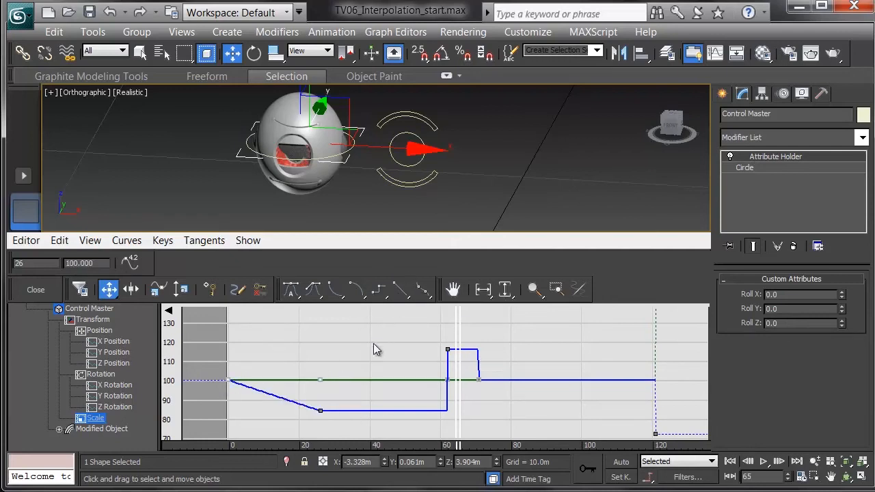
- Try Auto tangents on the lower Scale key at frame 26 and undo the change
{"action": "left_click", "coordinate": [347, 357]}
{"action": "left_click_drag", "start_coordinate": [307, 397], "coordinate": [351, 426]}
{"action": "left_click", "coordinate": [293, 290]}
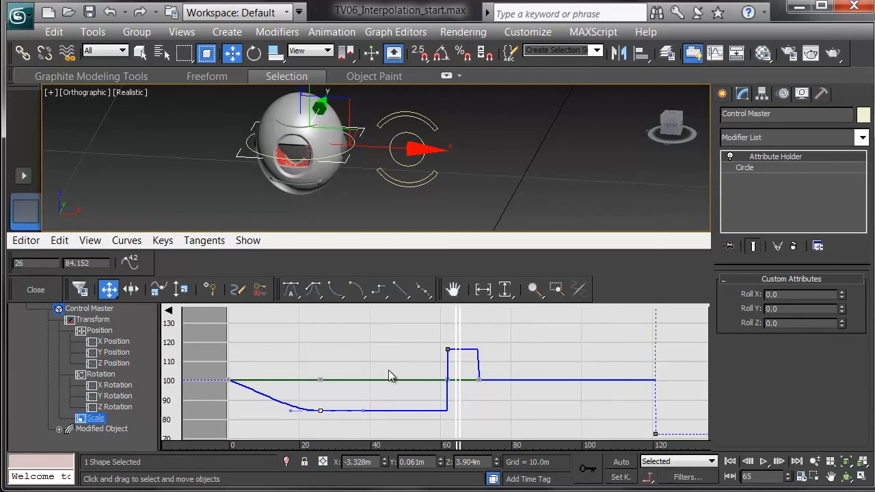
{"action": "key", "text": "ctrl+z"}
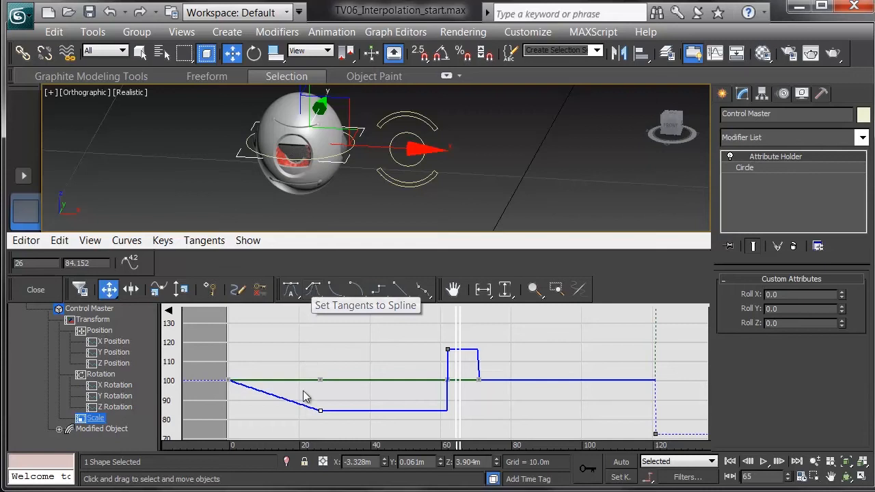
- Set the lower Scale key at frame 26 to Spline tangents
{"action": "left_click", "coordinate": [318, 291]}
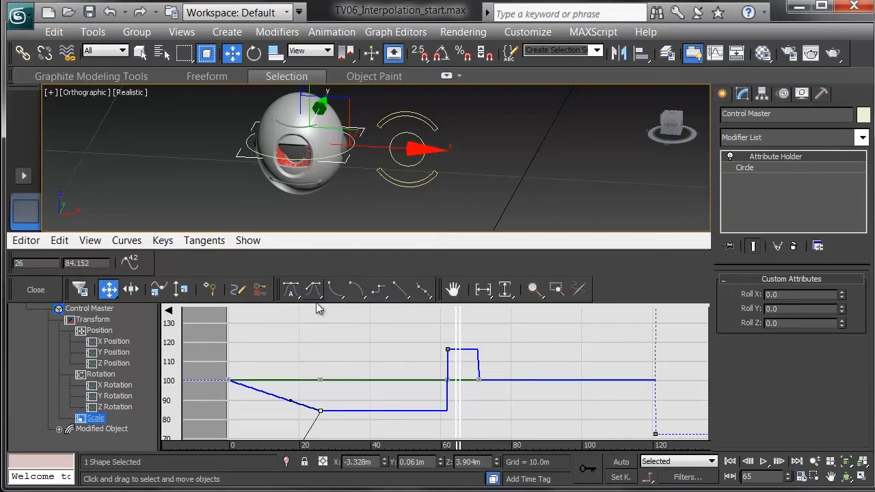
{"action": "middle_click_drag", "start_coordinate": [361, 395], "coordinate": [346, 336]}
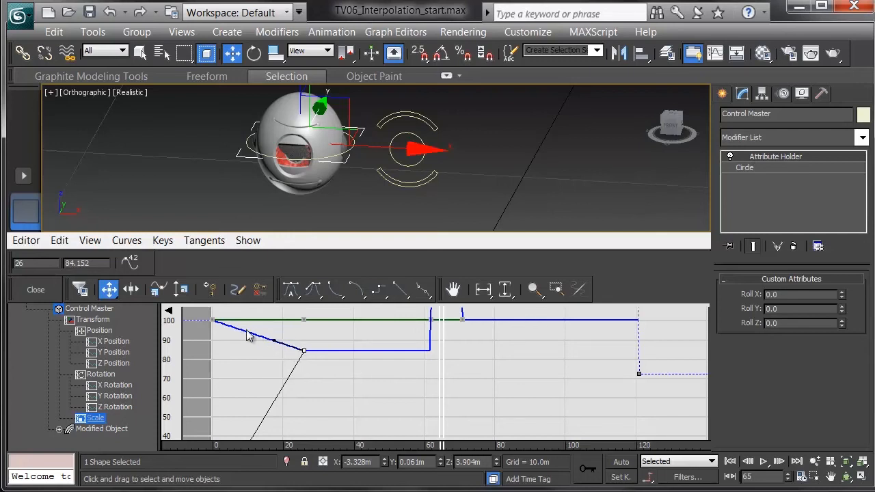
{"action": "middle_click_drag", "start_coordinate": [362, 333], "coordinate": [364, 379]}
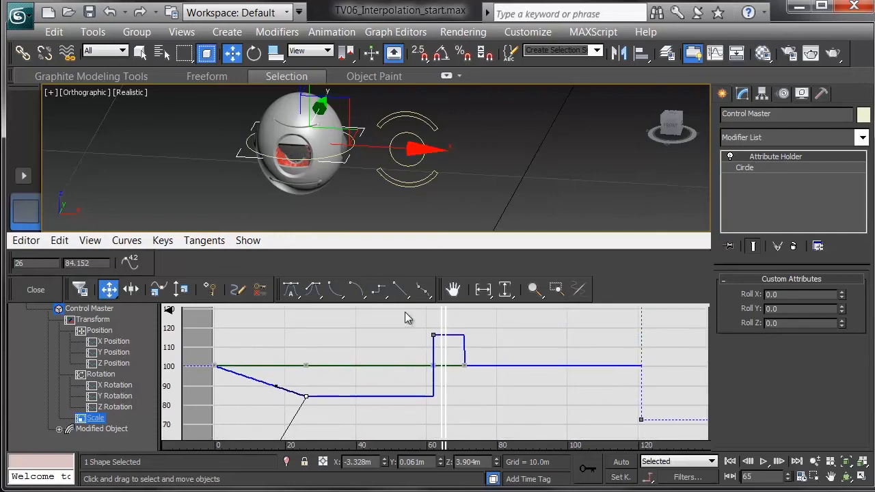
- Set the upper Scale key at frame 62 to Fast tangents after trying Slow, and nearly flatten the frame 26 key's outgoing handle
{"action": "left_click", "coordinate": [433, 335]}
{"action": "left_click", "coordinate": [355, 291]}
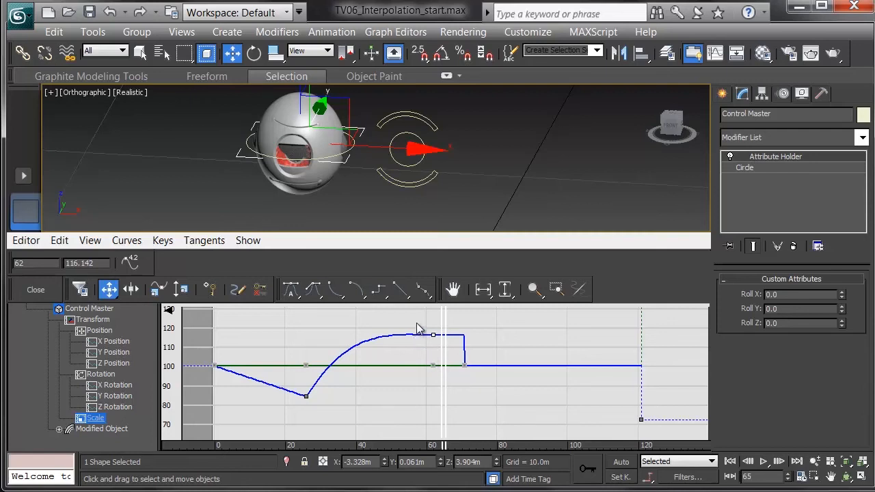
{"action": "left_click", "coordinate": [342, 294]}
{"action": "left_click_drag", "start_coordinate": [329, 405], "coordinate": [281, 376]}
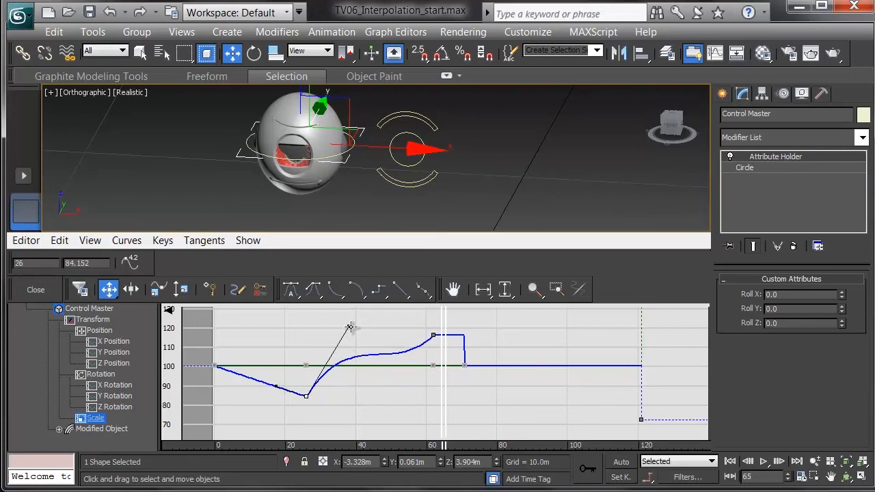
{"action": "left_click_drag", "start_coordinate": [348, 329], "coordinate": [408, 395]}
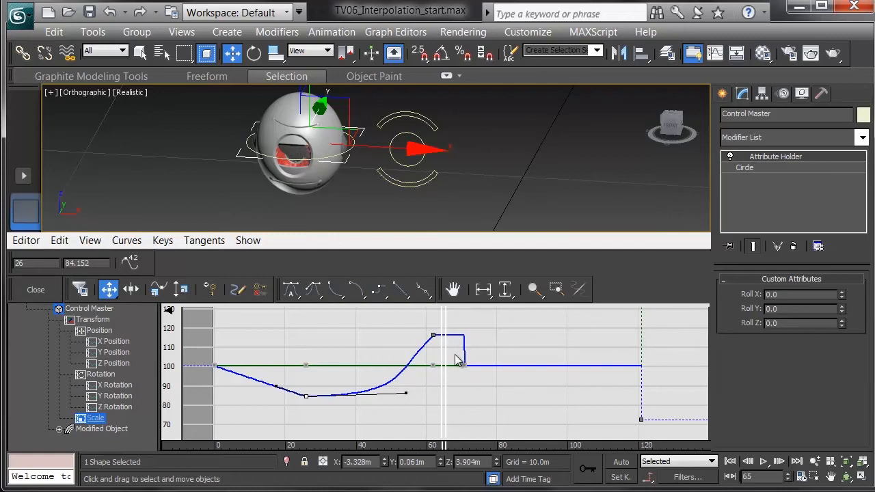
- Set the Scale key at frame 71 to Linear and the frame 62 key to Spline, aiming its outgoing handle straight towards frame 71
{"action": "left_click_drag", "start_coordinate": [477, 392], "coordinate": [477, 391]}
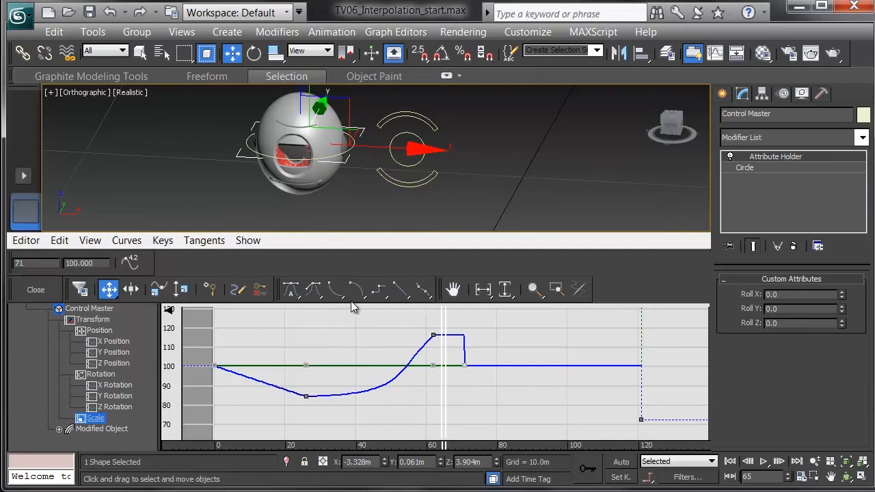
{"action": "left_click", "coordinate": [407, 292]}
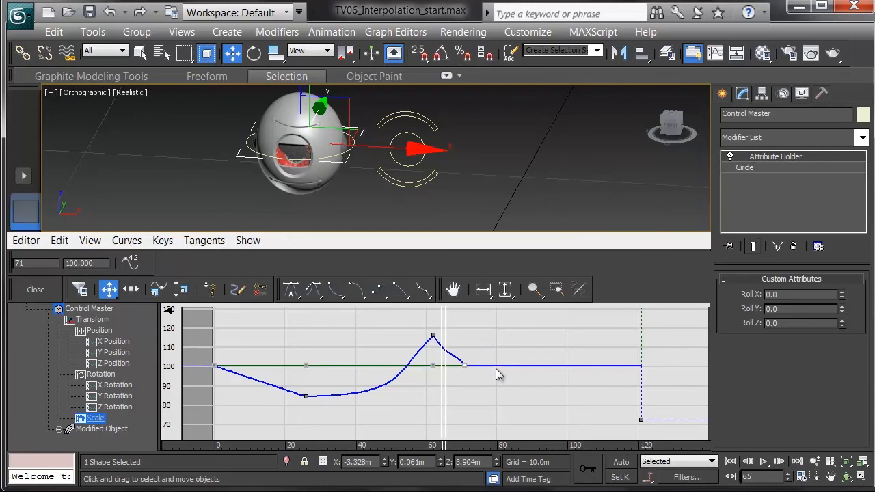
{"action": "left_click", "coordinate": [433, 336]}
{"action": "left_click", "coordinate": [312, 290]}
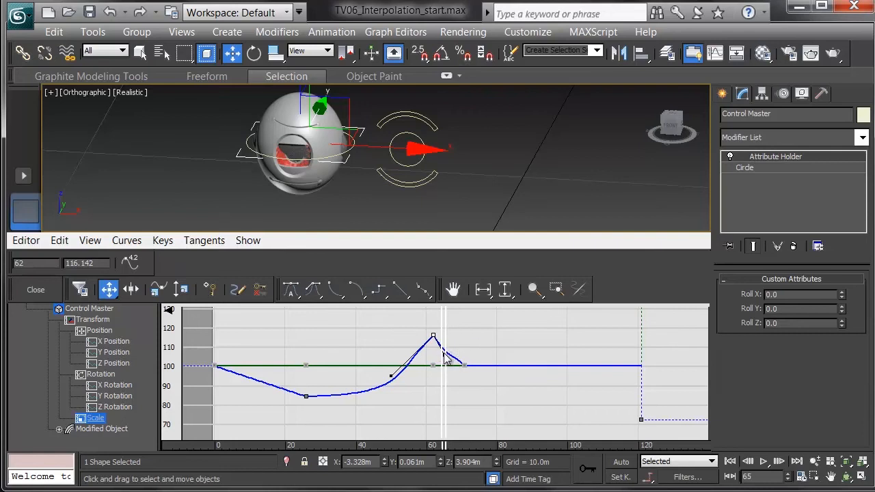
{"action": "left_click_drag", "start_coordinate": [443, 353], "coordinate": [490, 395]}
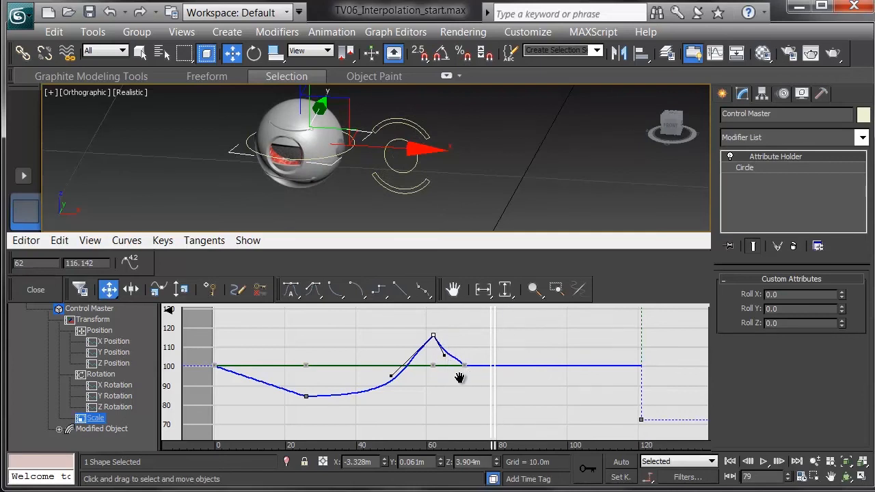
{"action": "scroll", "coordinate": [459, 378], "scroll_direction": "up", "scroll_amount": 4}
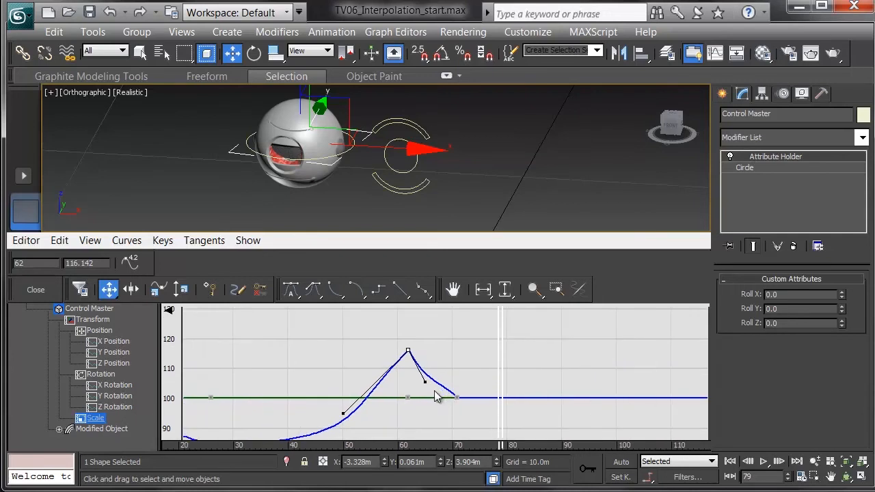
{"action": "left_click_drag", "start_coordinate": [425, 382], "coordinate": [441, 377]}
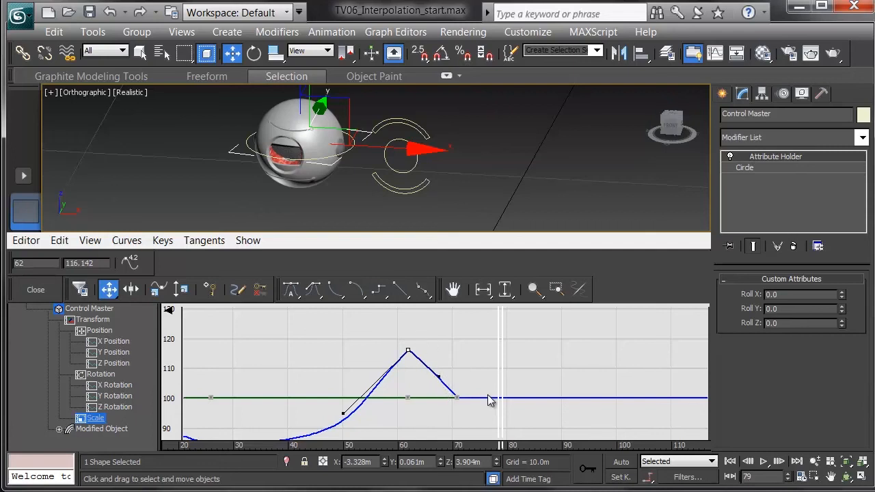
- Close the Mini Curve Editor and play the animation from frame 0 to check the scale timing
{"action": "left_click", "coordinate": [36, 289]}
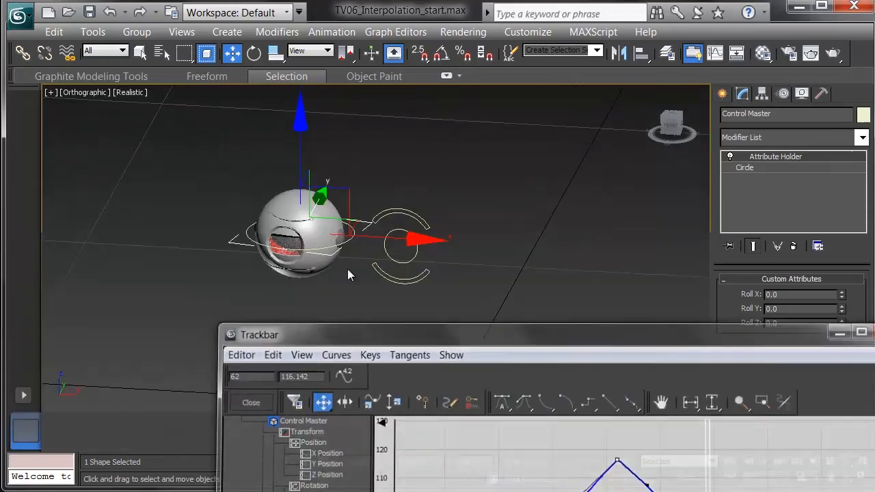
{"action": "left_click", "coordinate": [730, 462]}
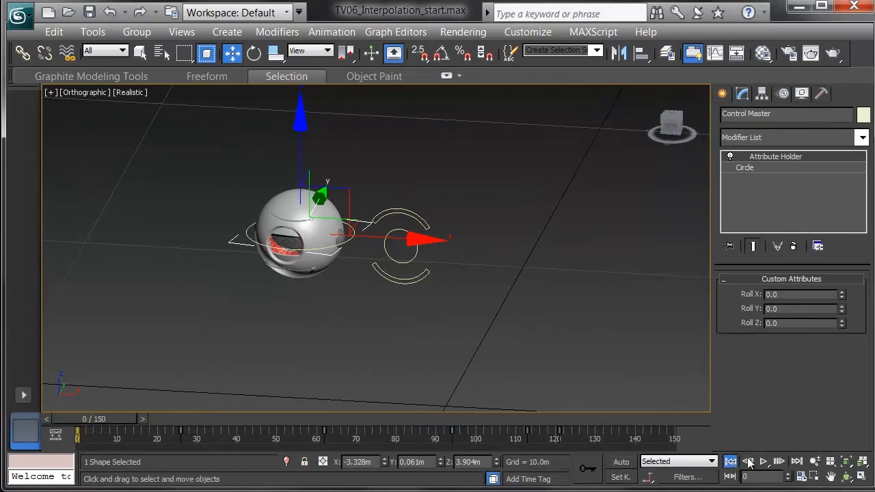
{"action": "left_click", "coordinate": [763, 462]}
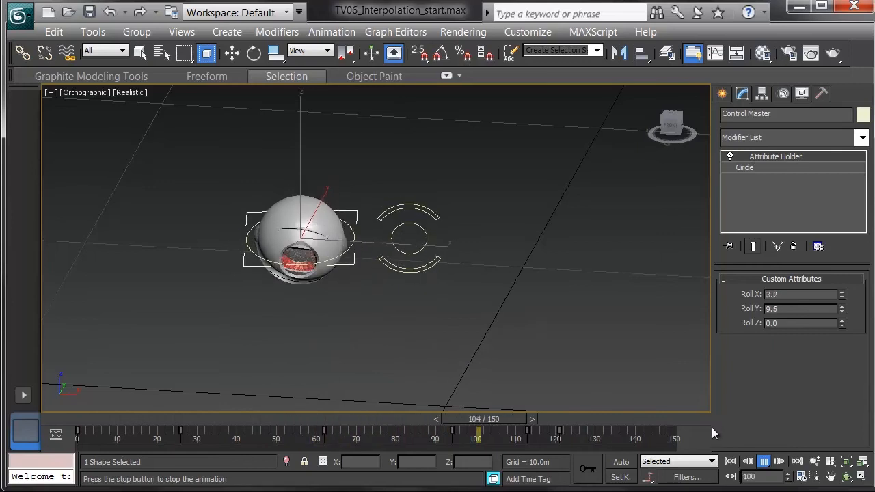
{"action": "left_click", "coordinate": [763, 461]}
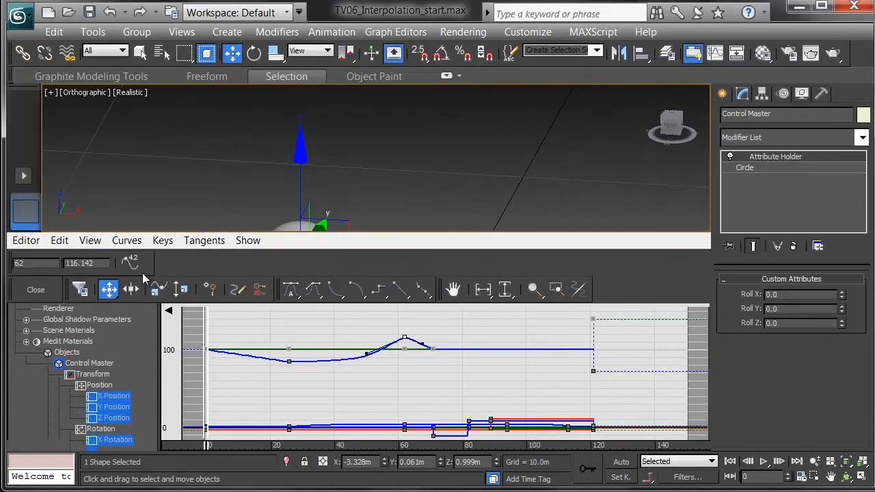
- Reshape the Scale curve between frames 26 and 62 with a steep outgoing handle at frame 26 and a level incoming handle at frame 62
{"action": "left_click", "coordinate": [95, 409]}
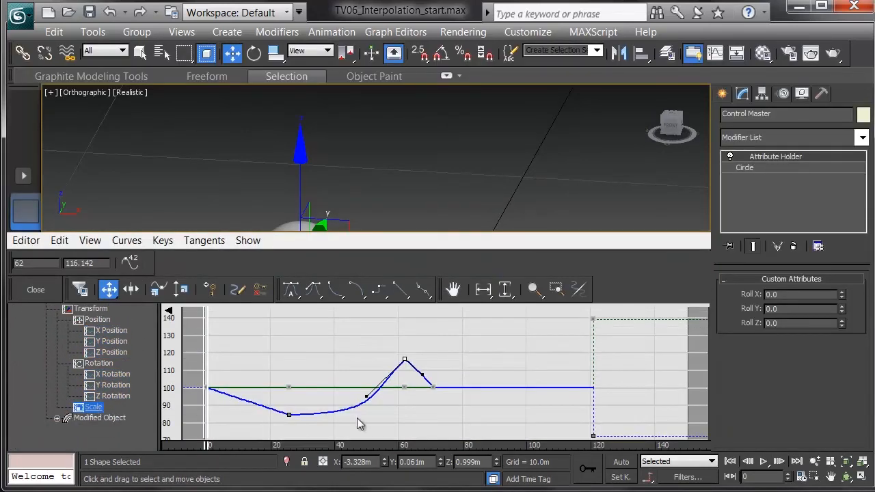
{"action": "middle_click_drag", "start_coordinate": [376, 413], "coordinate": [410, 385]}
{"action": "scroll", "coordinate": [394, 357], "scroll_direction": "up", "scroll_amount": 8}
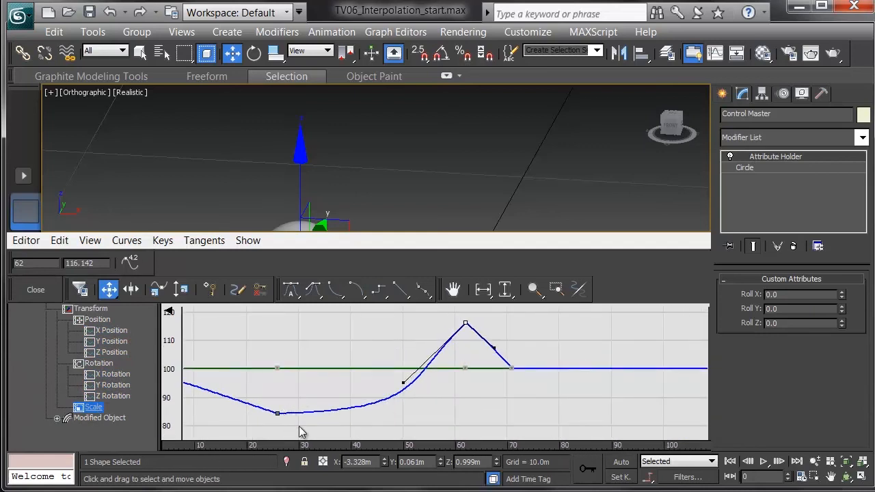
{"action": "left_click", "coordinate": [278, 413]}
{"action": "left_click_drag", "start_coordinate": [428, 408], "coordinate": [297, 323]}
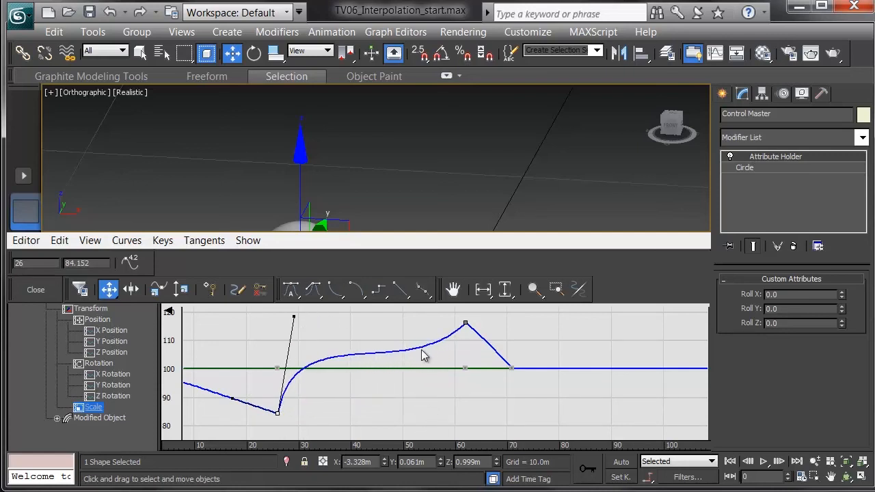
{"action": "left_click_drag", "start_coordinate": [499, 354], "coordinate": [498, 354]}
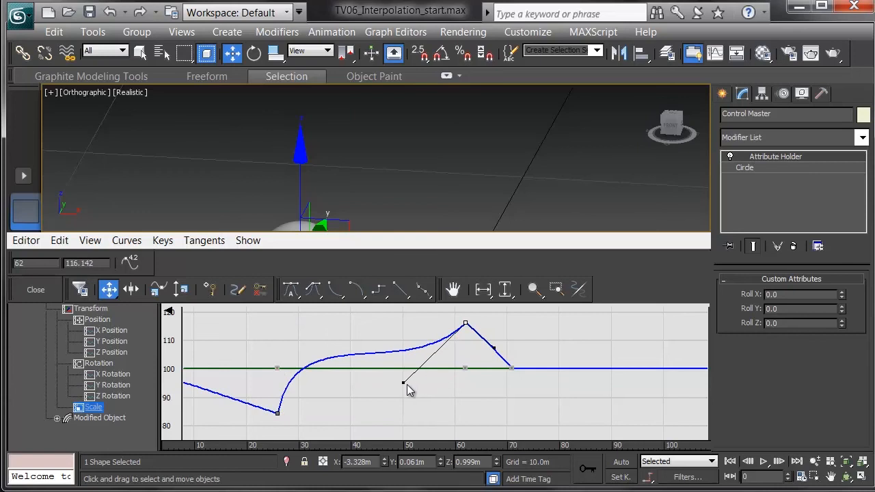
{"action": "left_click_drag", "start_coordinate": [406, 386], "coordinate": [383, 328]}
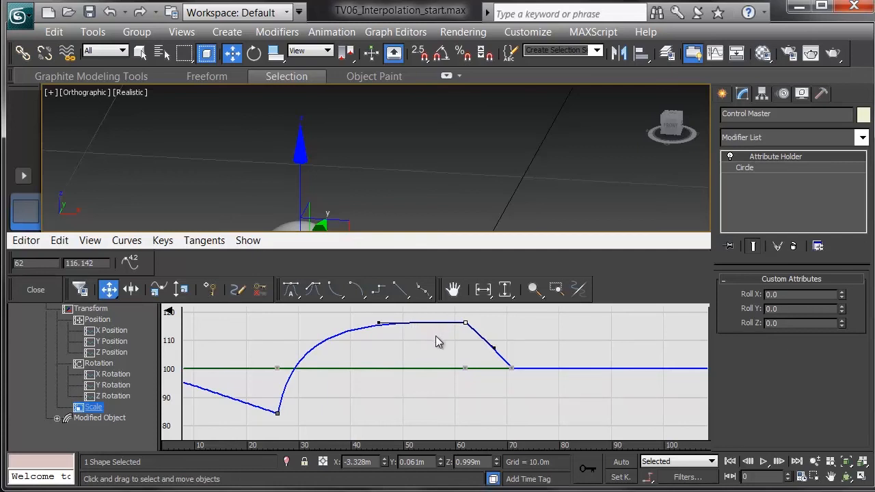
- Close the Mini Curve Editor and replay the animation to review the reshaped Scale curve
{"action": "left_click", "coordinate": [32, 292]}
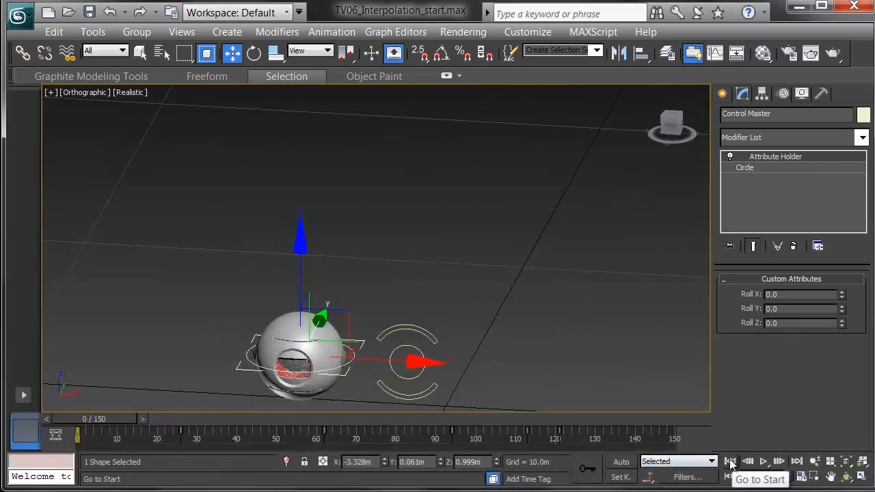
{"action": "left_click", "coordinate": [764, 462]}
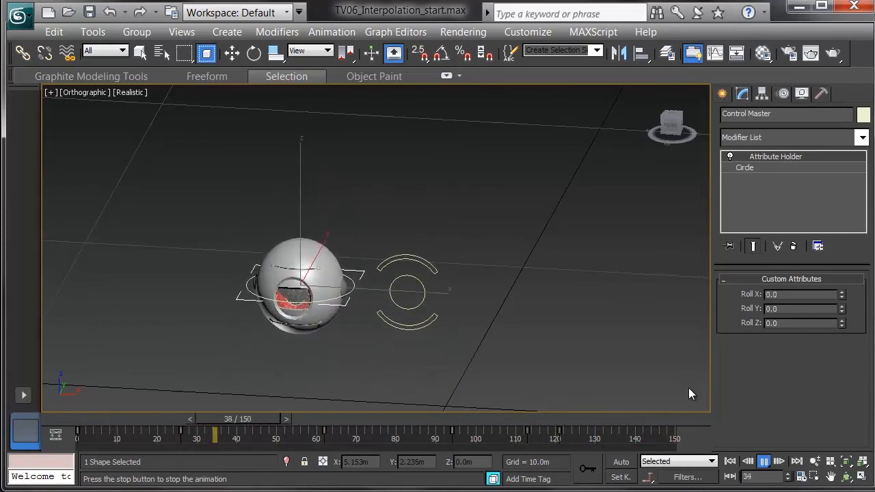
{"action": "left_click", "coordinate": [764, 463]}
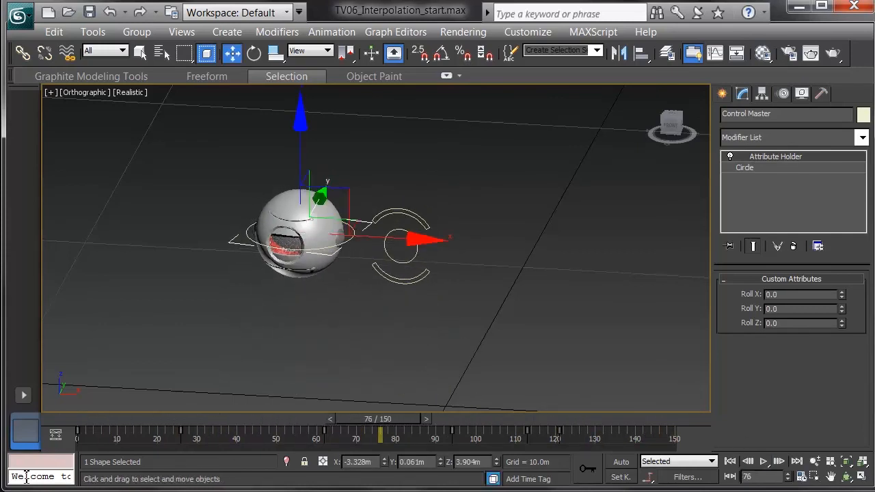
- Reopen the Mini Curve Editor and display the Roll X curve from the Control Master's Attribute Holder custom attributes
{"action": "left_click", "coordinate": [57, 437]}
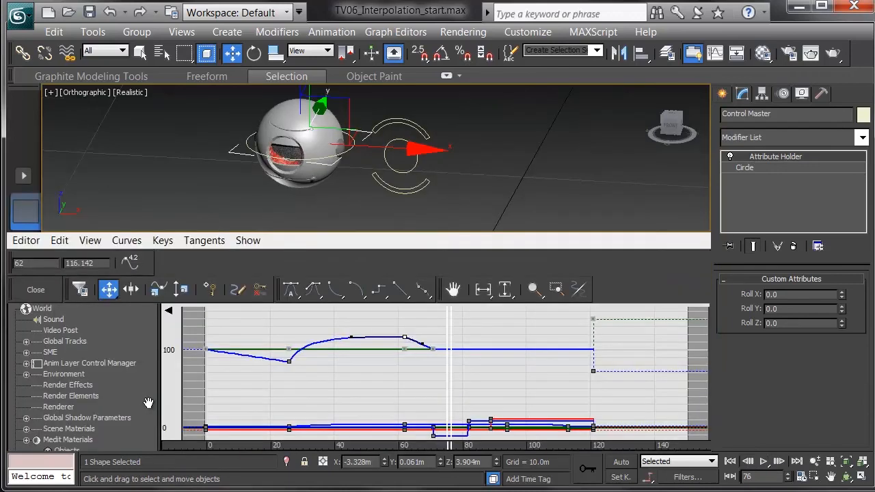
{"action": "scroll", "coordinate": [142, 402], "scroll_direction": "down", "scroll_amount": 5}
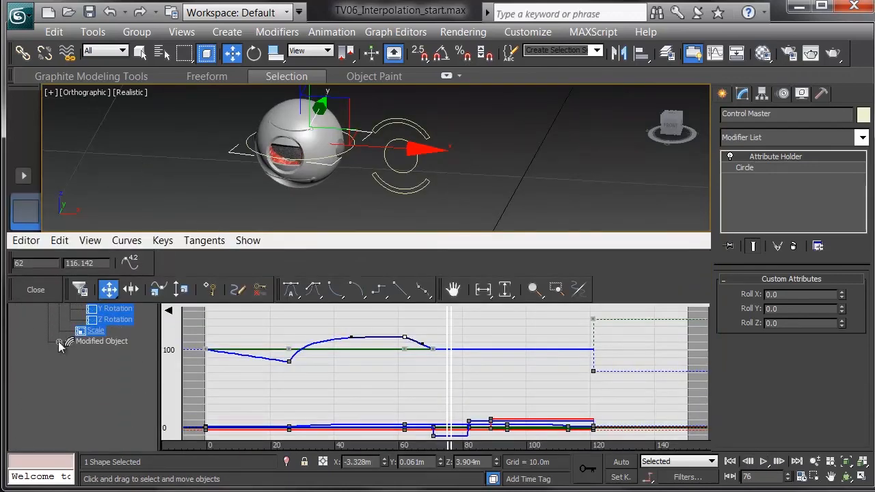
{"action": "left_click", "coordinate": [60, 342]}
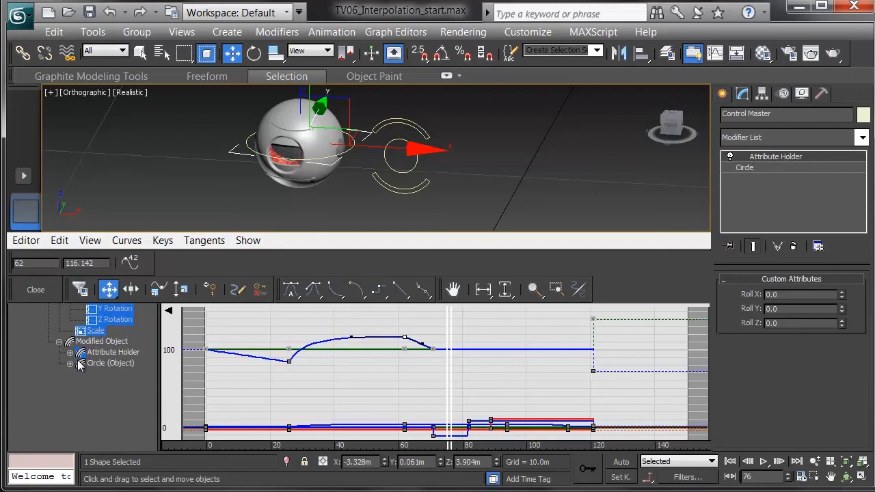
{"action": "left_click", "coordinate": [70, 353]}
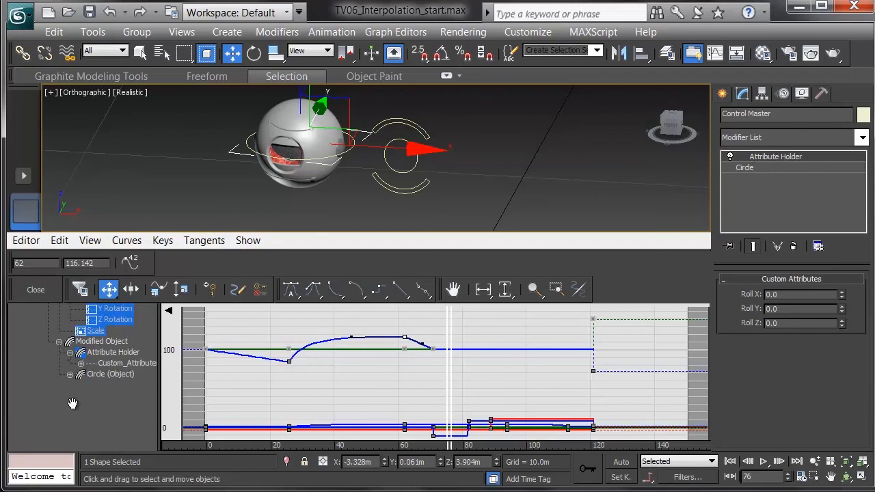
{"action": "left_click", "coordinate": [81, 364]}
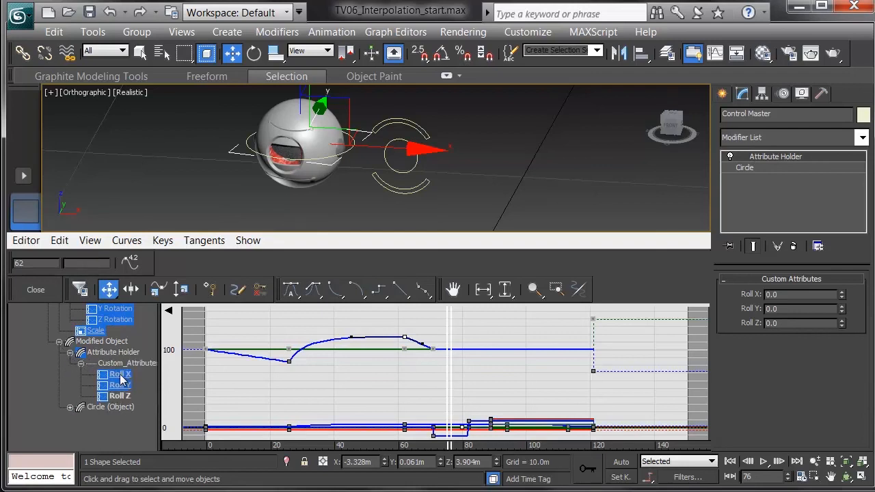
{"action": "left_click", "coordinate": [120, 375]}
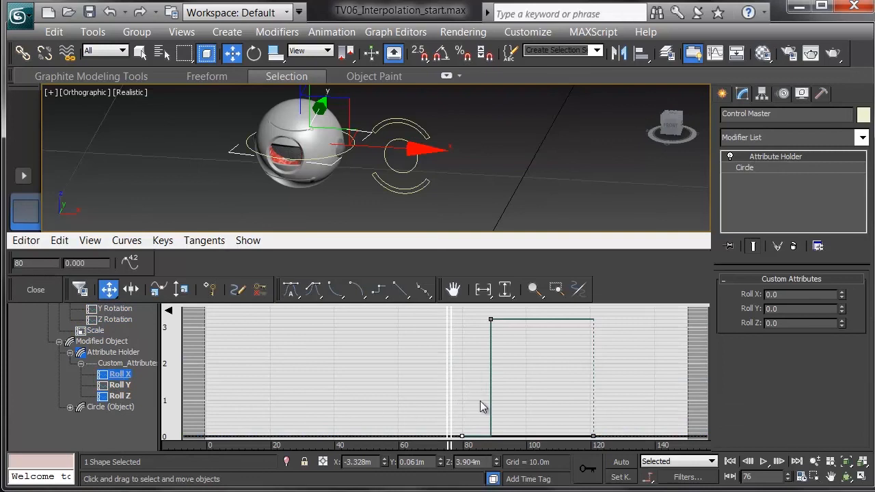
- Replace the stepped Roll X tangents with Linear and Spline ones, finishing with Fast tangents on the peak key and the frame 121 key
{"action": "middle_click_drag", "start_coordinate": [520, 397], "coordinate": [482, 396]}
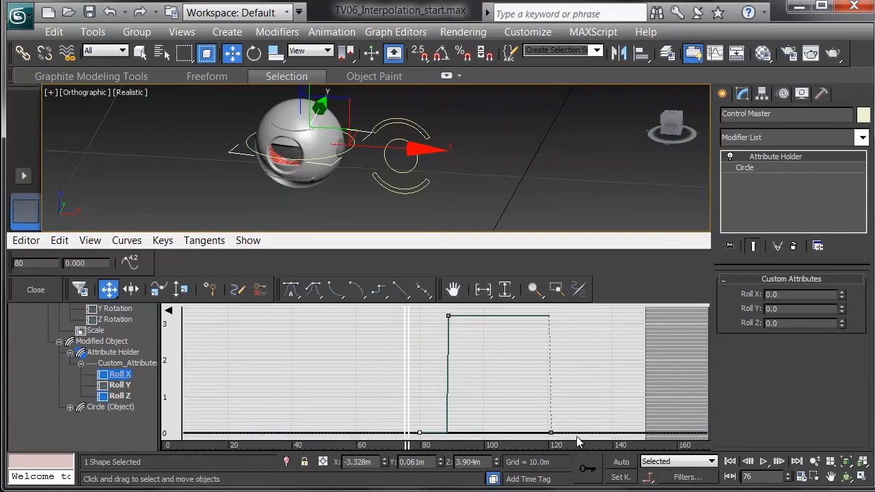
{"action": "left_click", "coordinate": [400, 290]}
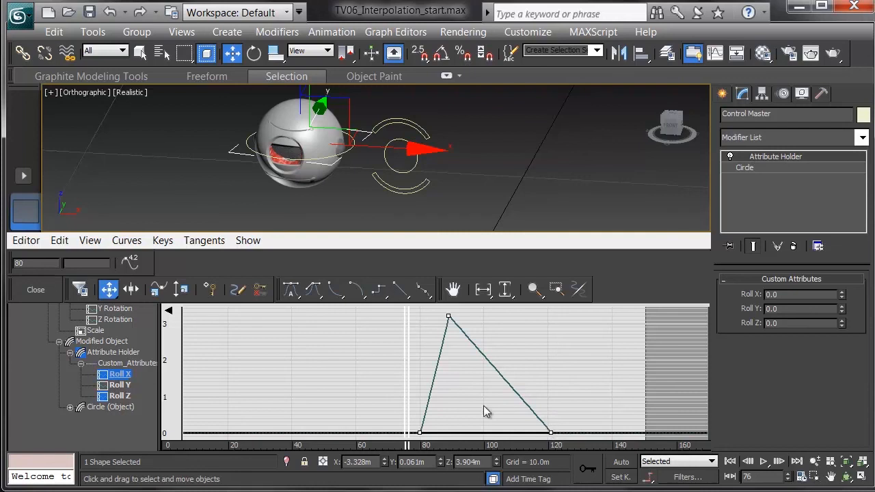
{"action": "left_click", "coordinate": [311, 290]}
{"action": "left_click", "coordinate": [335, 290]}
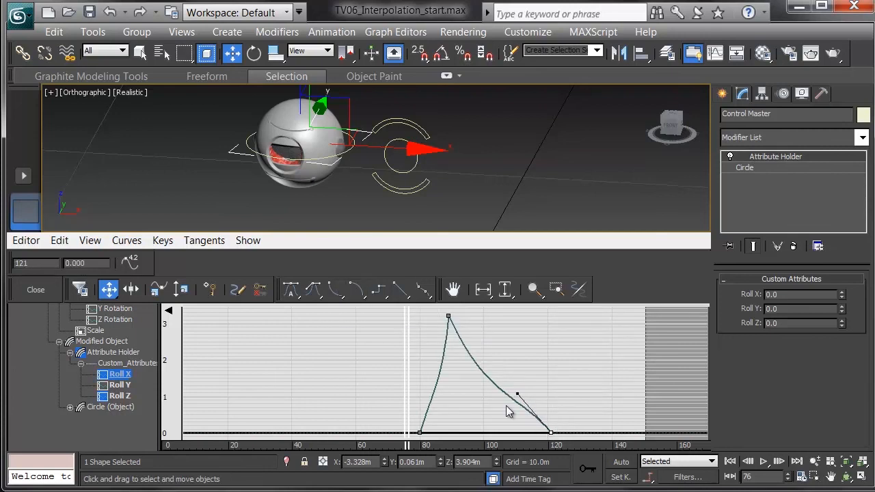
{"action": "left_click", "coordinate": [335, 291]}
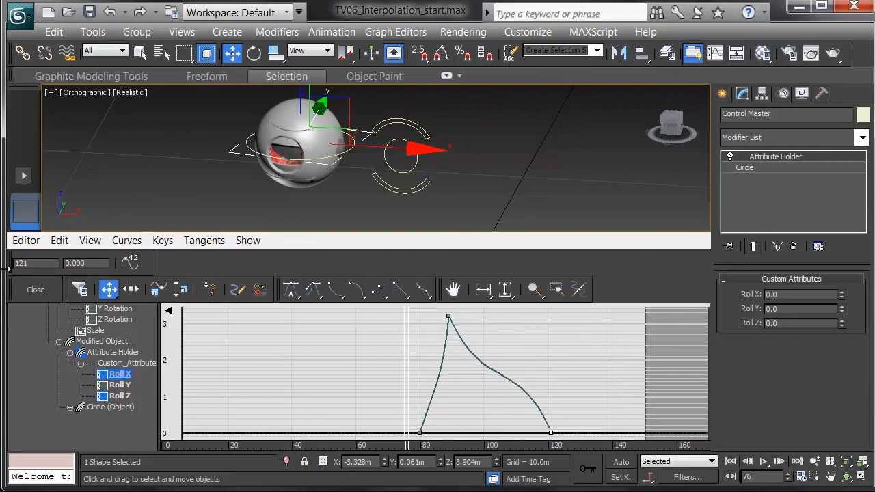
- Close the Mini Curve Editor and play the animation from frame 0 to check the roll motion
{"action": "left_click", "coordinate": [29, 286]}
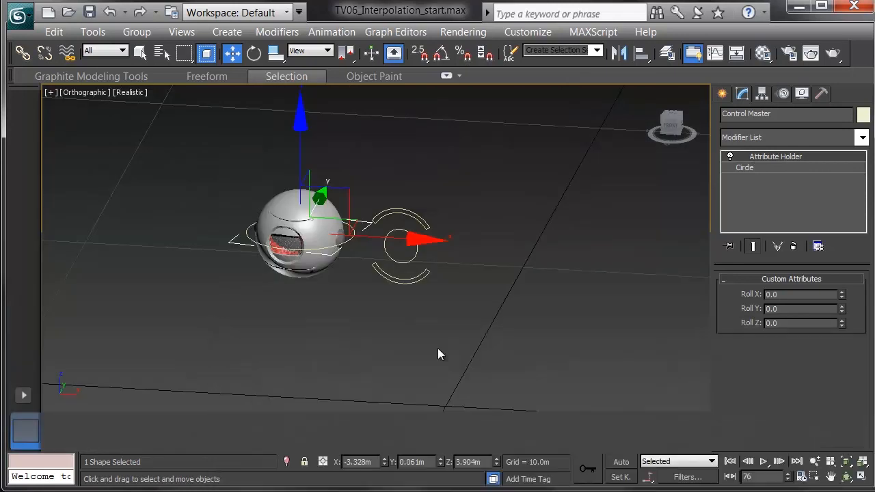
{"action": "left_click", "coordinate": [731, 461]}
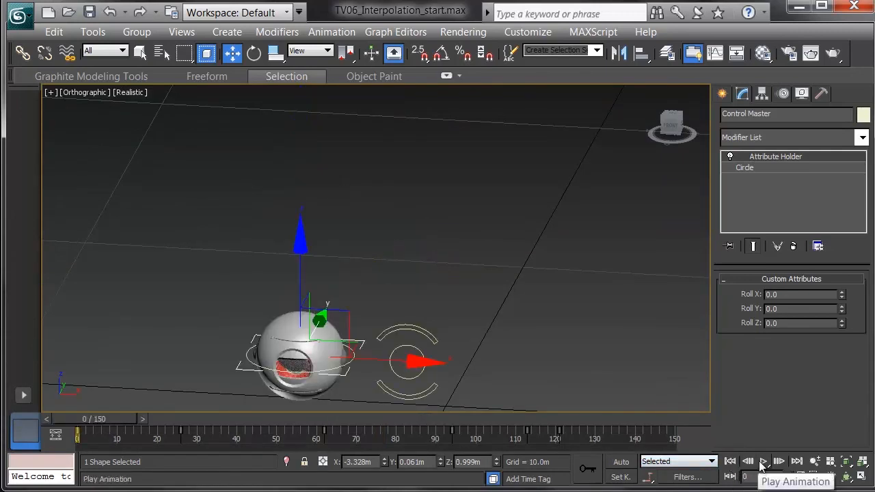
{"action": "left_click", "coordinate": [763, 461]}
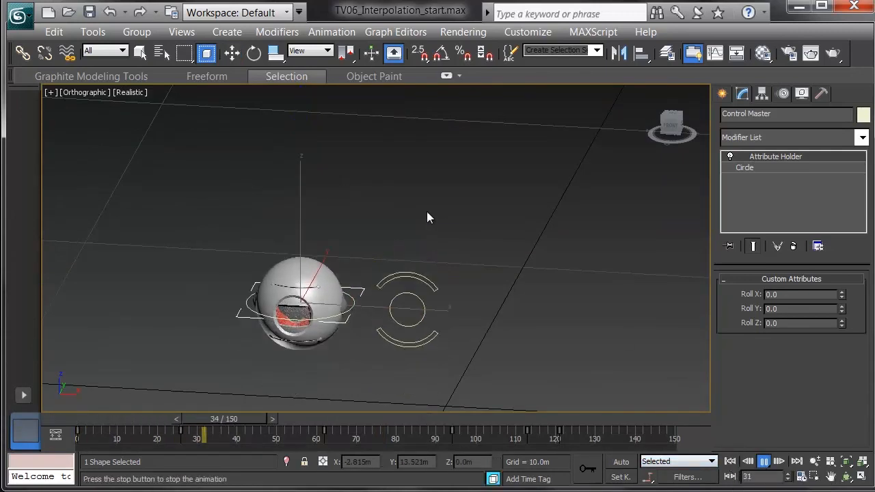